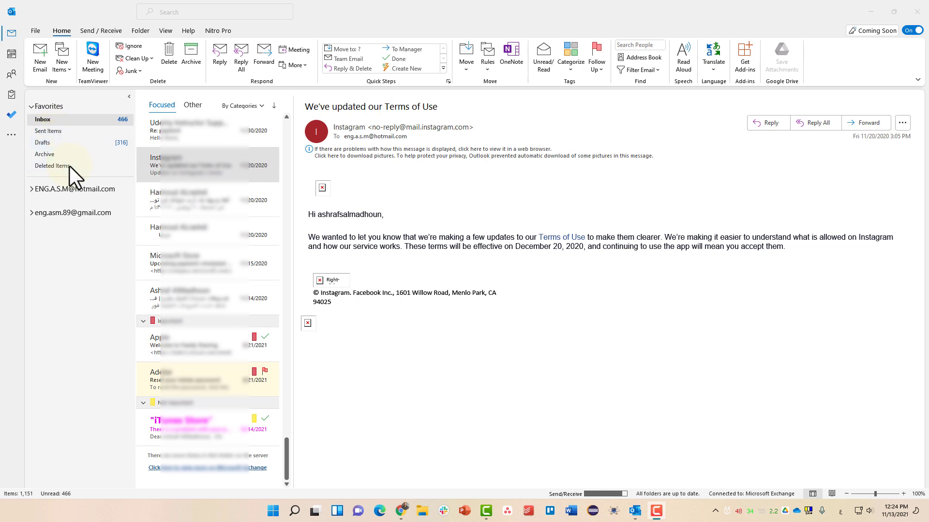
# - Create a mail folder named Instagram inside the Inbox and open it
pyautogui.rightClick(59, 122)
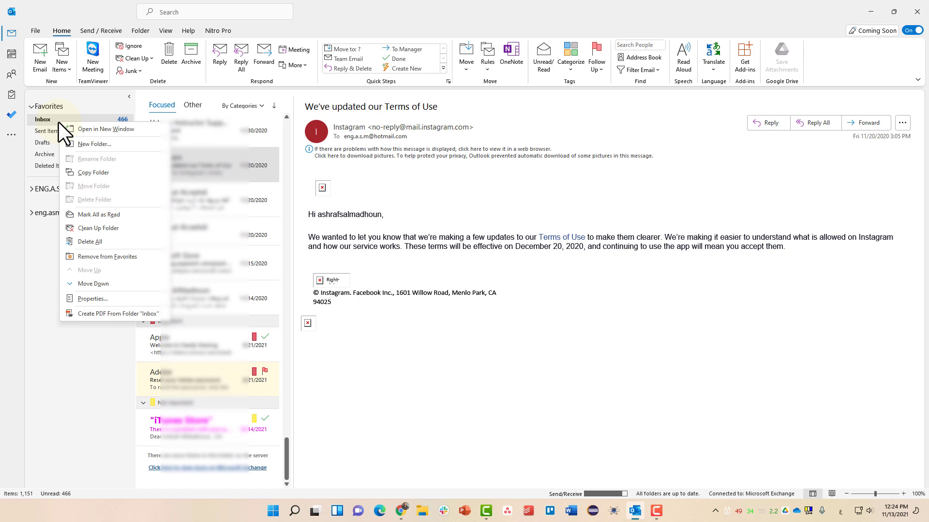
pyautogui.click(87, 144)
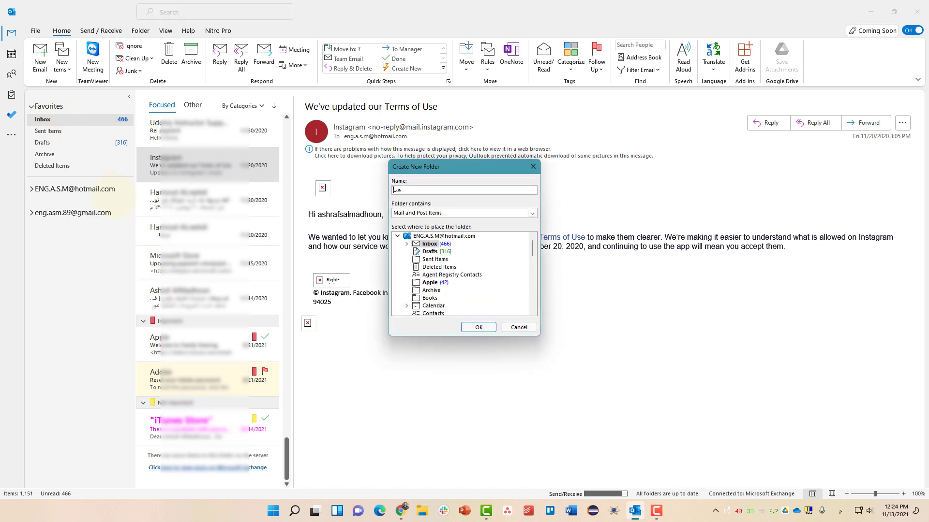
pyautogui.hotkey('alt', 'shift')
pyautogui.write('Instragram')
pyautogui.press('Return')
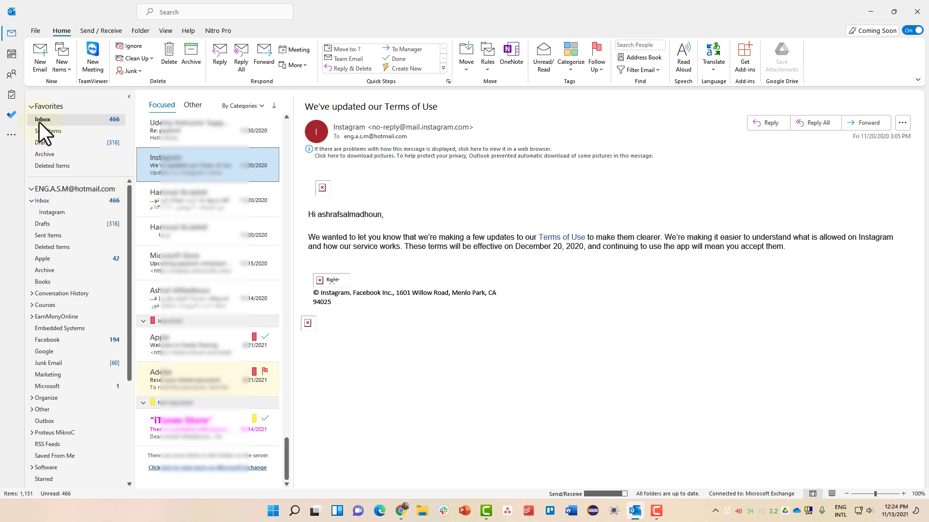
pyautogui.click(49, 212)
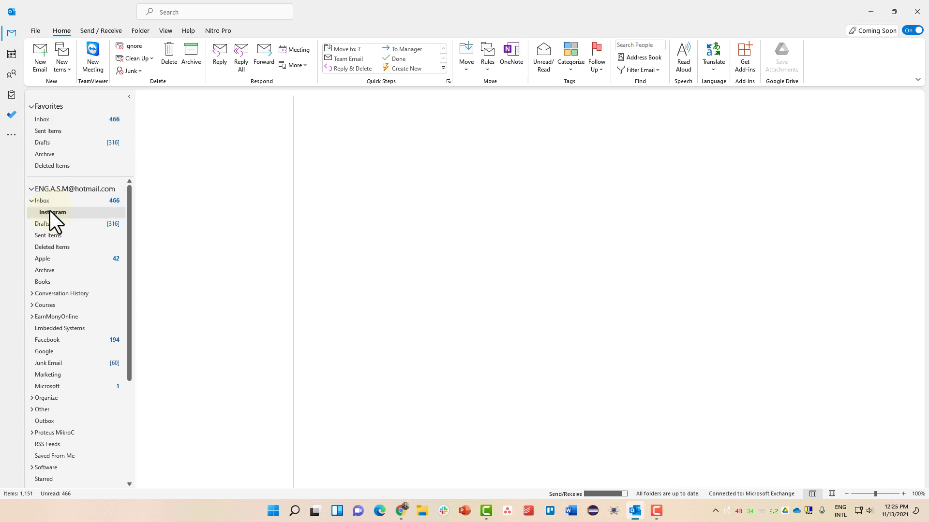
# - Move the Instagram message "We've updated our Terms of Use" from the Inbox into the Instagram folder
pyautogui.click(54, 119)
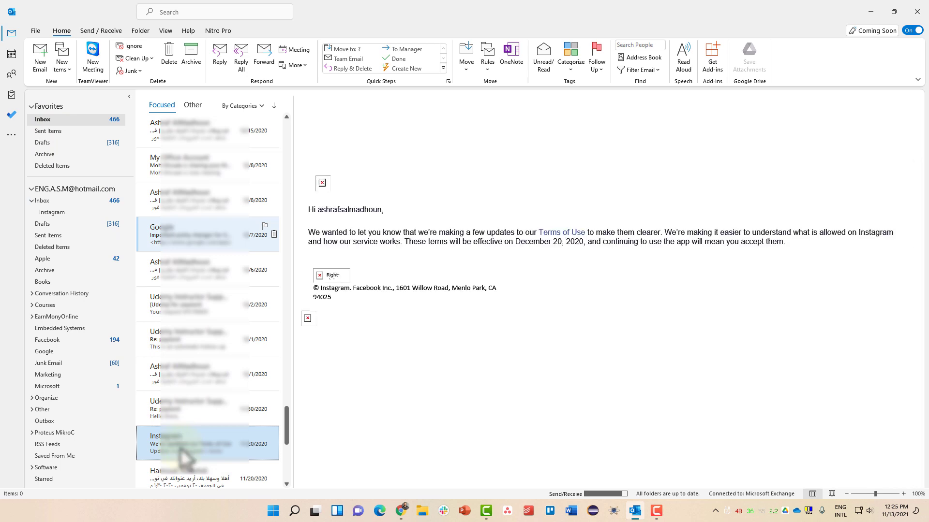
pyautogui.scroll(-1, 189, 441)
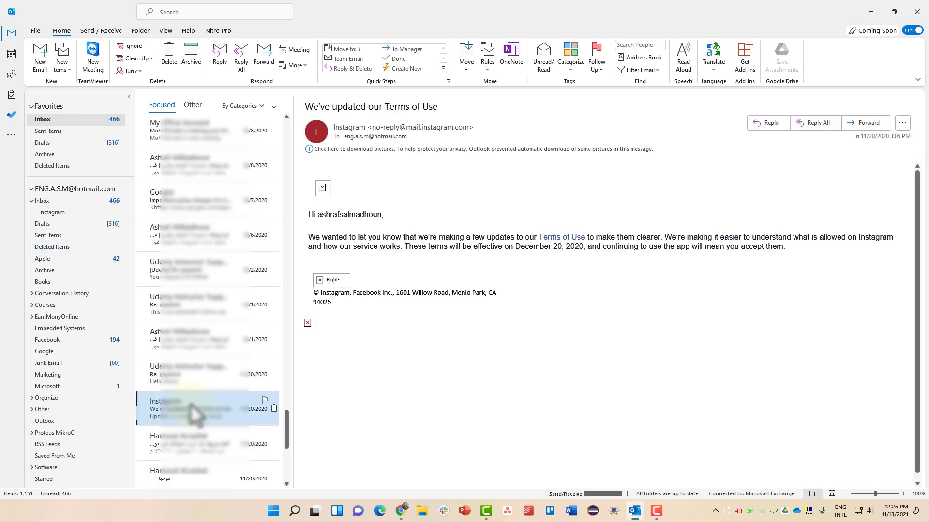
pyautogui.scroll(-1, 194, 414)
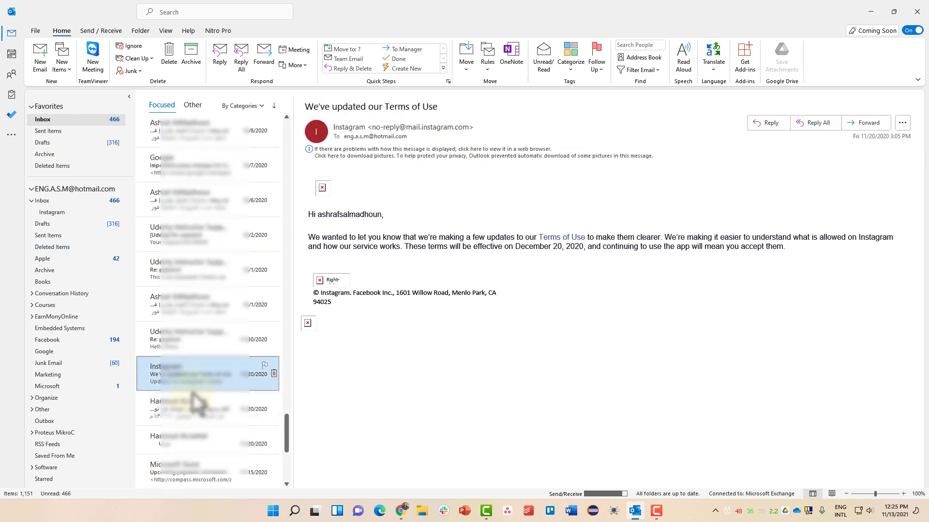
pyautogui.moveTo(146, 292); pyautogui.dragTo(61, 216)
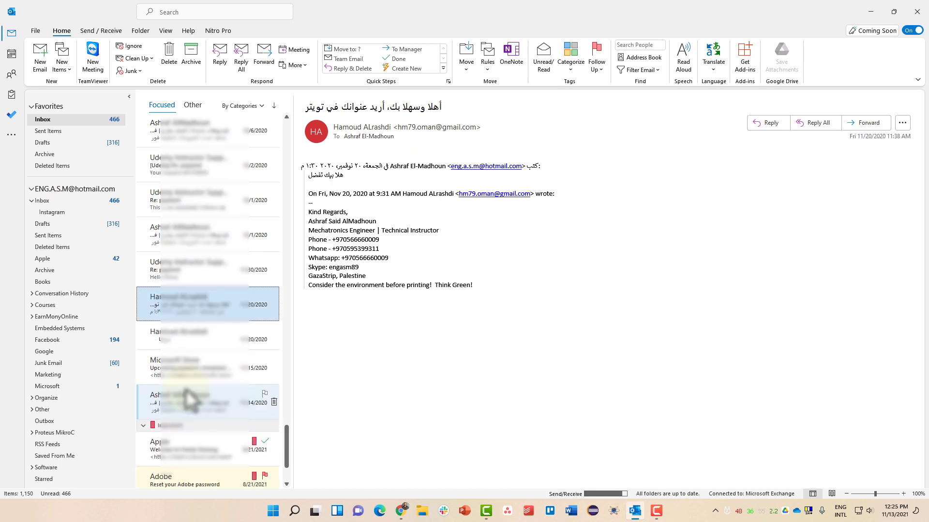
# - Look through the remaining Inbox messages and view the contents of the Instagram folder
pyautogui.scroll(-2, 189, 396)
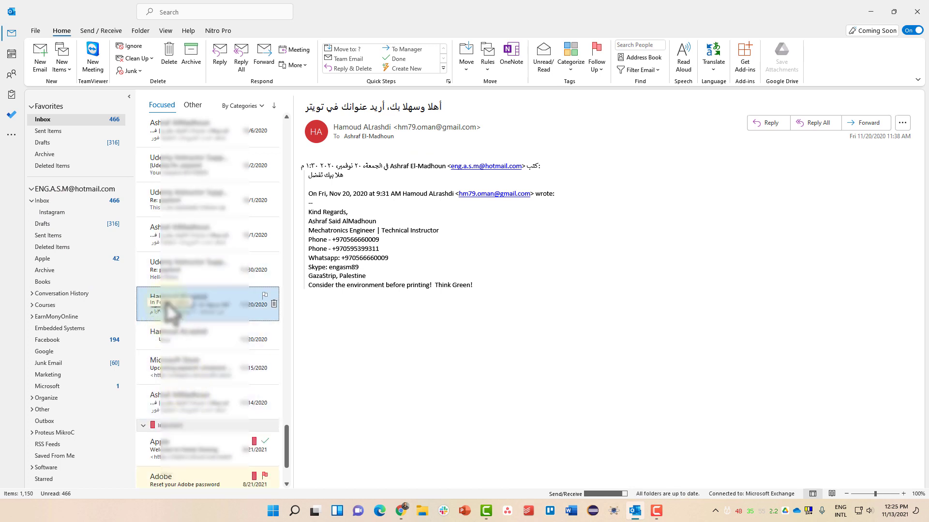
pyautogui.scroll(1, 171, 305)
pyautogui.scroll(1, 171, 312)
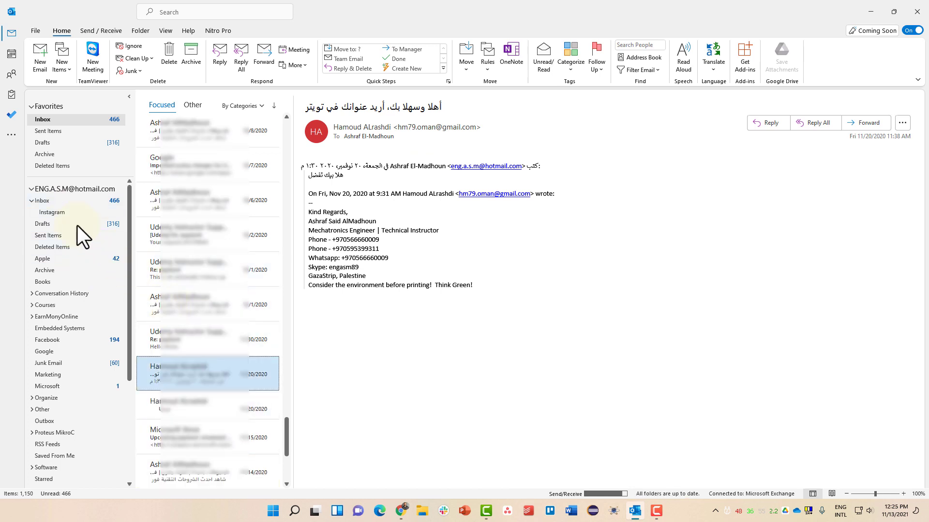
pyautogui.click(62, 213)
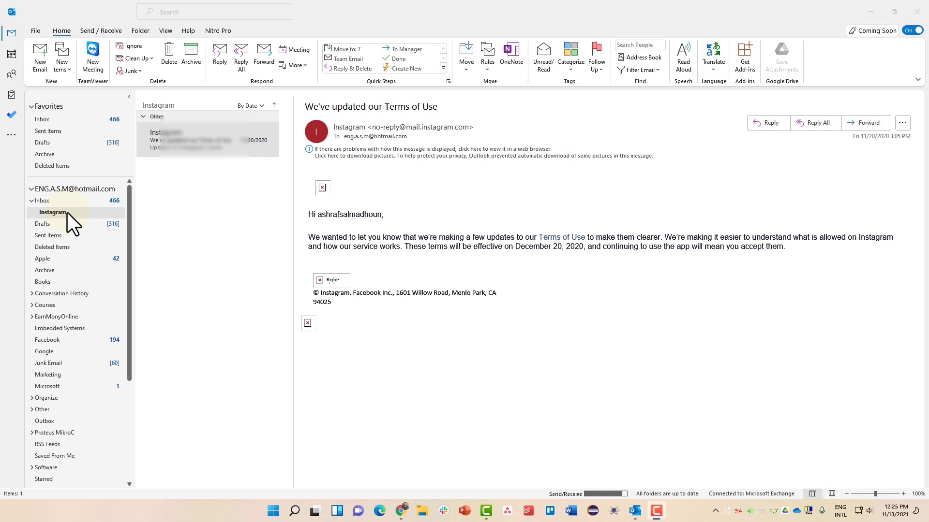
# - Create a rule from the Instagram message that always moves messages from Instagram to the Inbox's Instagram subfolder
pyautogui.rightClick(202, 140)
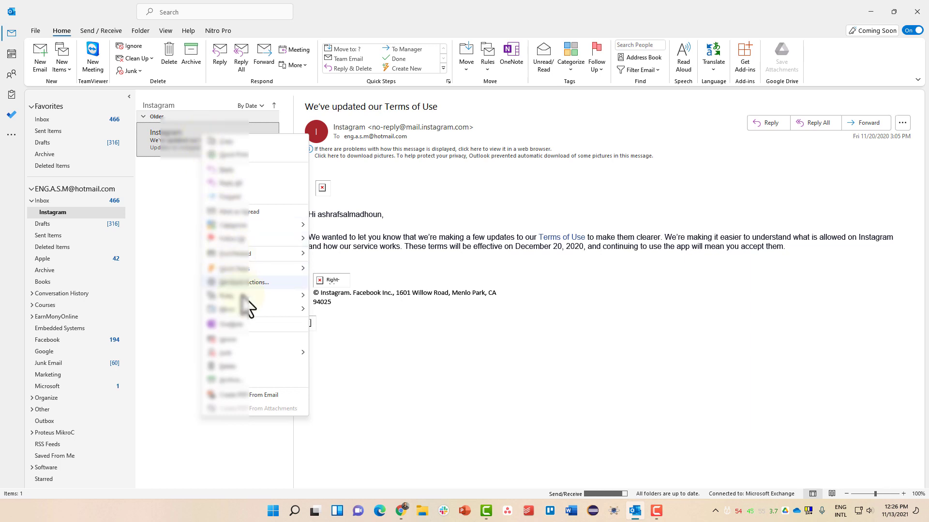
pyautogui.moveTo(243, 296)
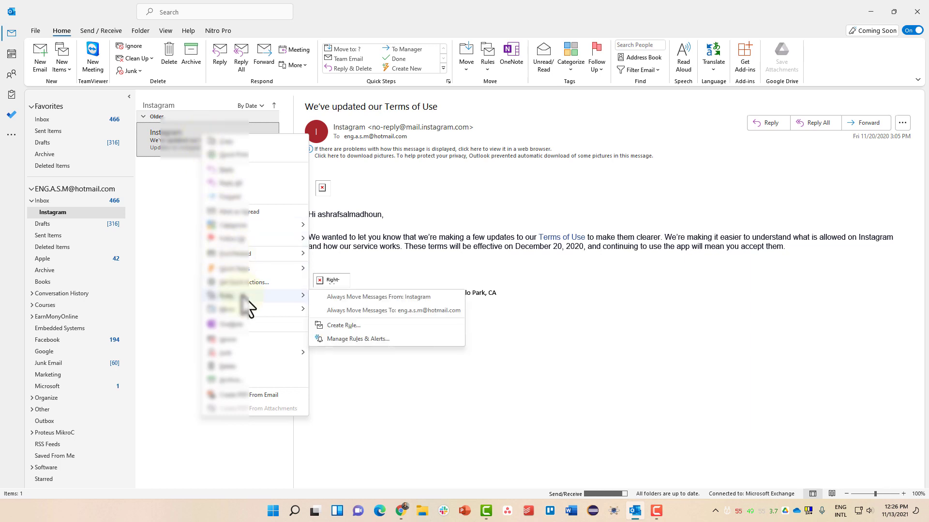
pyautogui.click(376, 297)
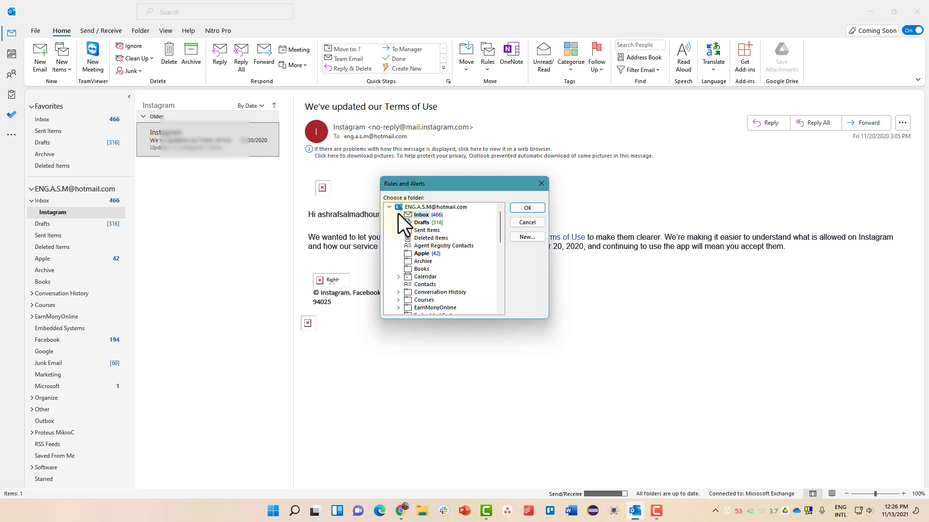
pyautogui.click(398, 214)
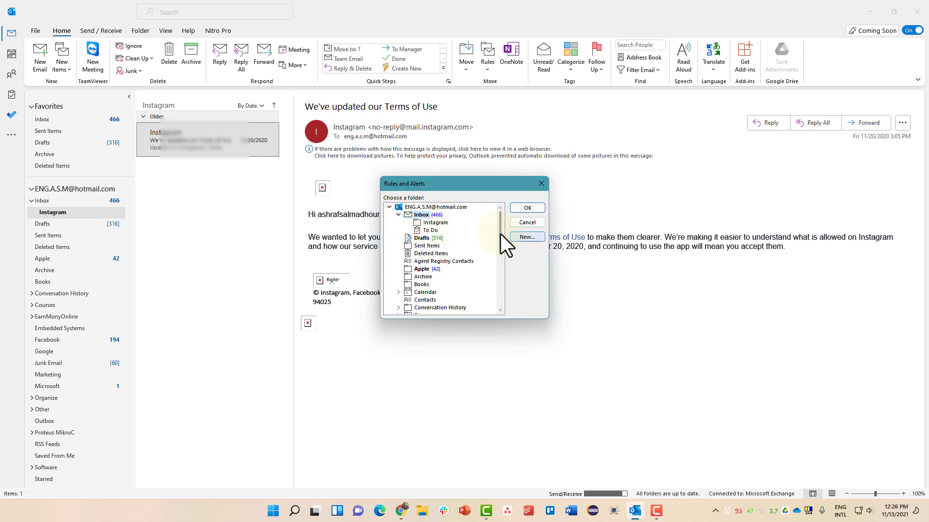
pyautogui.click(520, 237)
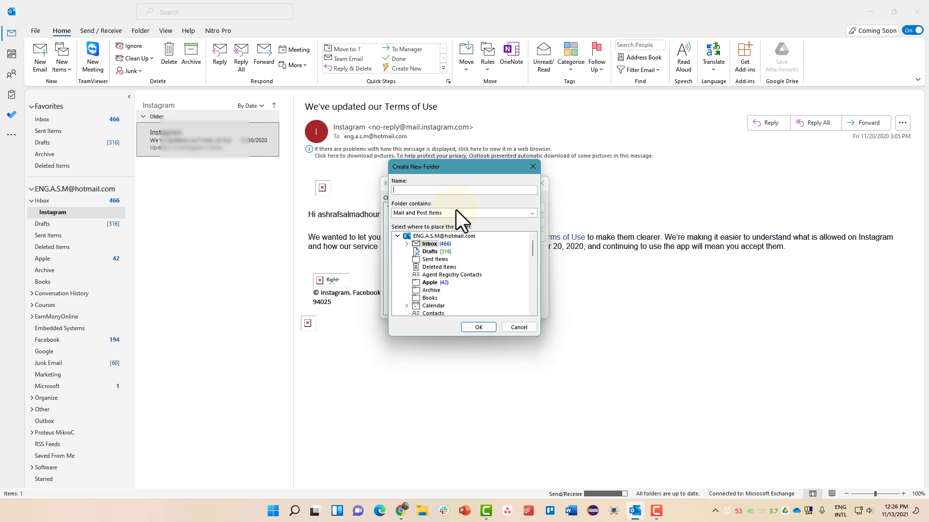
pyautogui.click(529, 170)
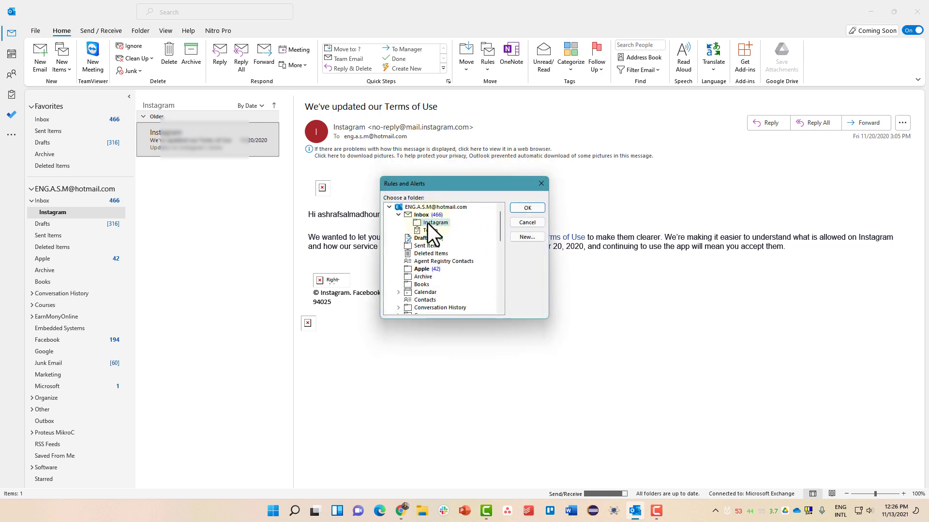
pyautogui.click(527, 208)
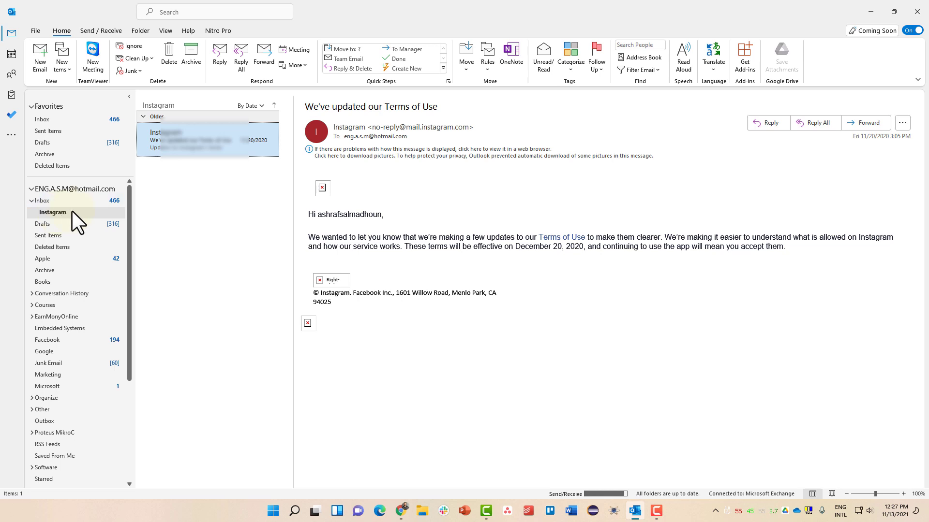
# - Start an always-move rule for messages from Microsoft Store using its Inbox message, and create an Inbox subfolder named Microsoft for it
pyautogui.click(75, 123)
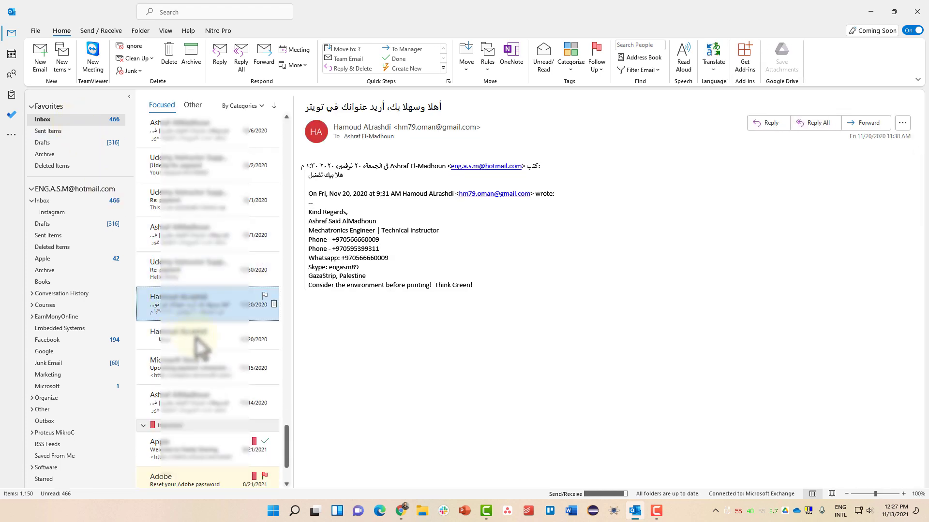
pyautogui.scroll(-3, 198, 343)
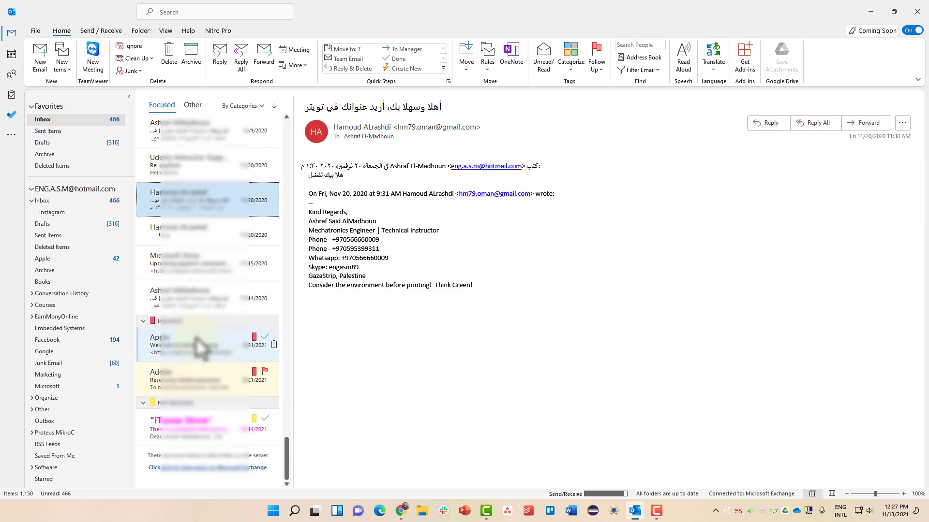
pyautogui.click(202, 267)
pyautogui.rightClick(203, 272)
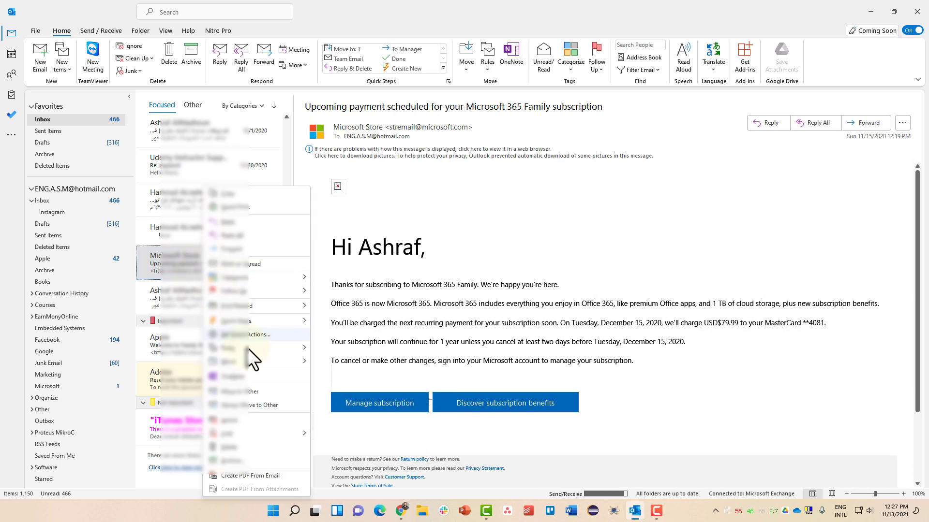
pyautogui.moveTo(251, 348)
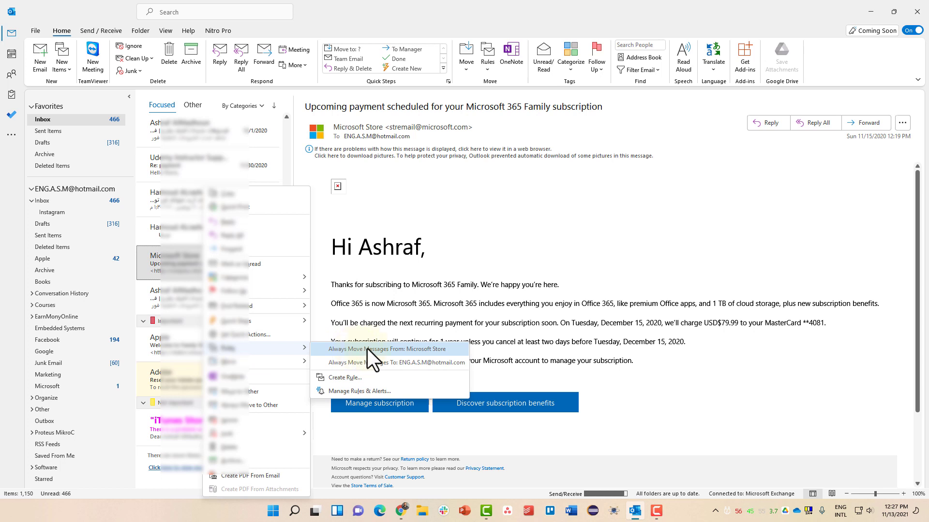
pyautogui.click(385, 348)
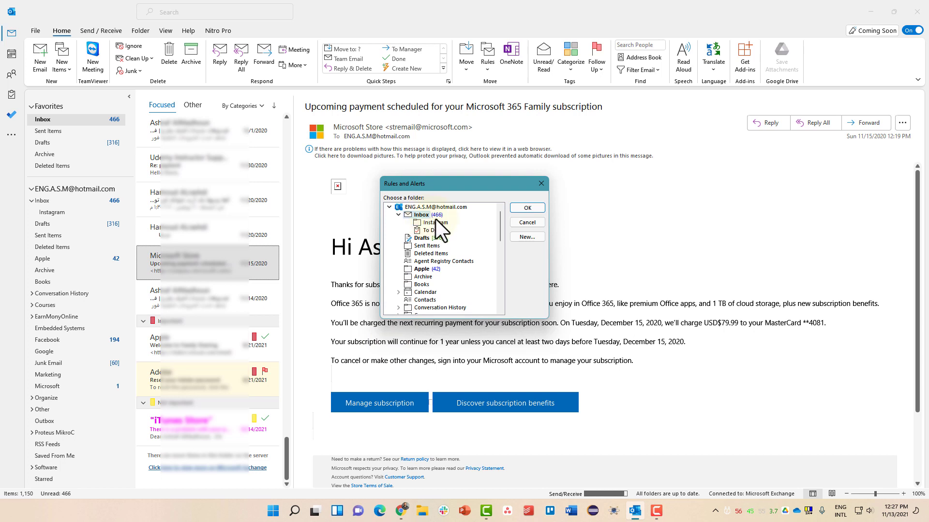
pyautogui.click(521, 237)
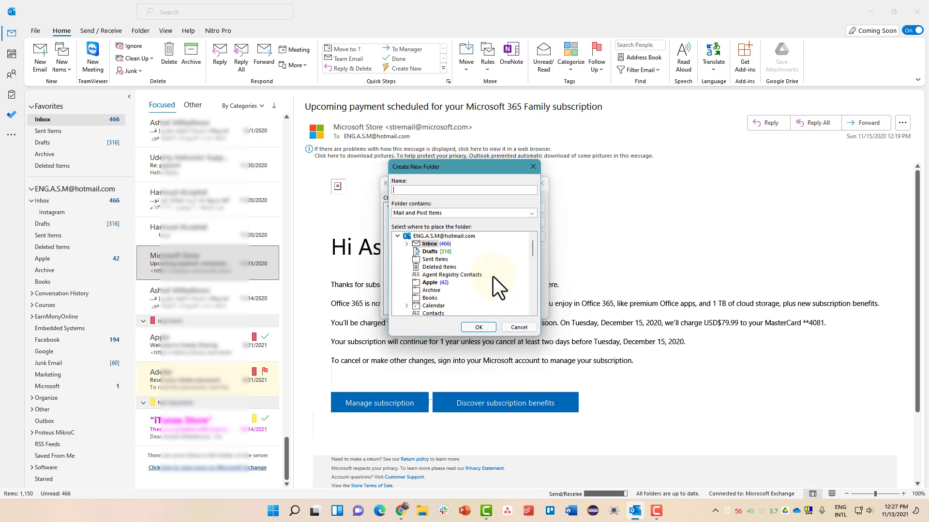
pyautogui.write('Microsoft')
pyautogui.click(491, 326)
# - Set the new Microsoft subfolder as the rule's destination, apply the rule and open that folder
pyautogui.click(435, 229)
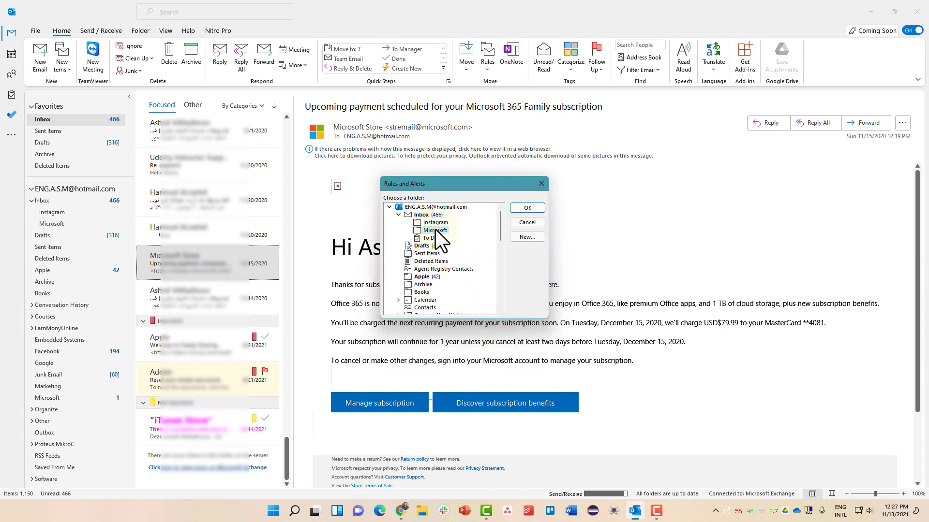
pyautogui.click(520, 208)
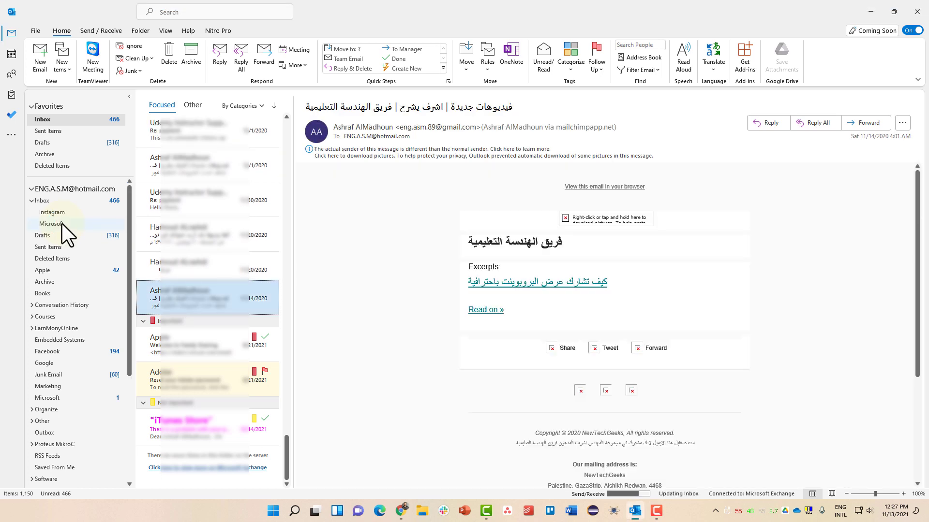
pyautogui.click(62, 223)
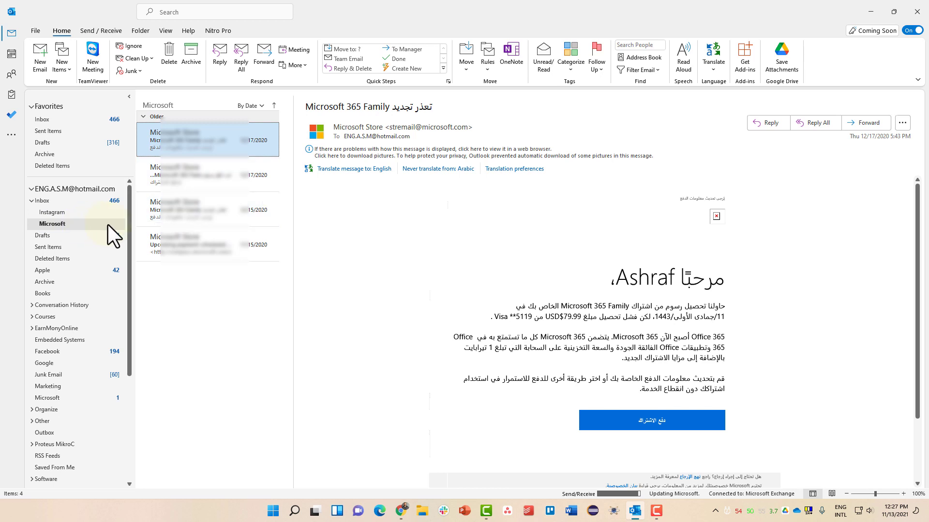
# - Mark several Microsoft Store messages in the Microsoft folder as unread and set them back to read
pyautogui.click(138, 183)
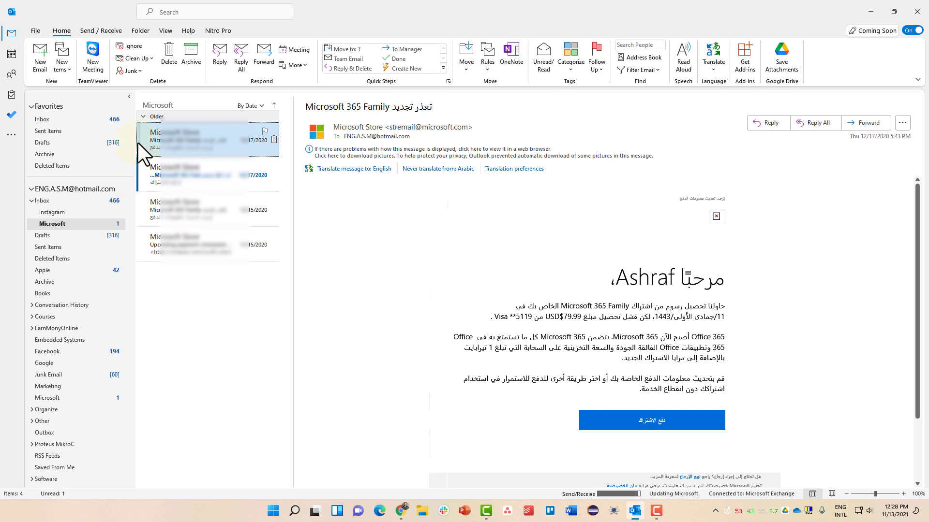
pyautogui.click(138, 144)
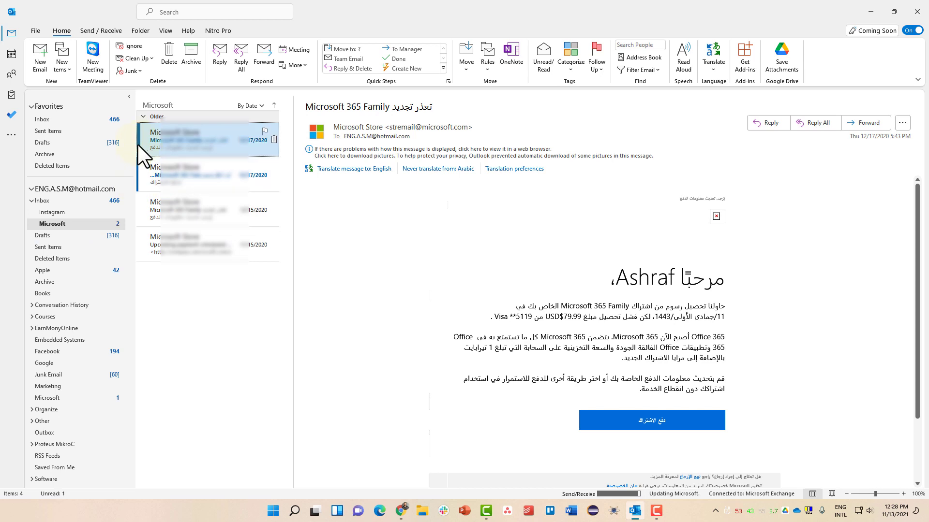
pyautogui.click(136, 252)
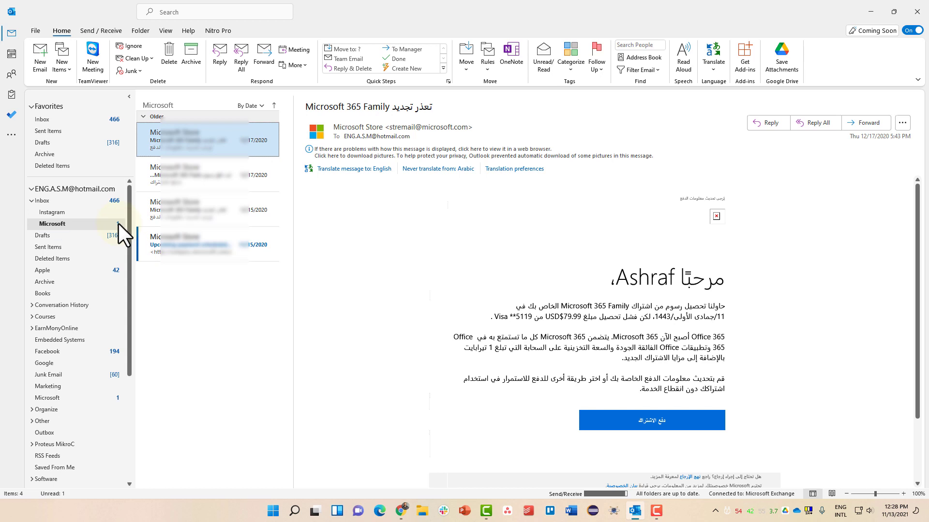
pyautogui.click(137, 247)
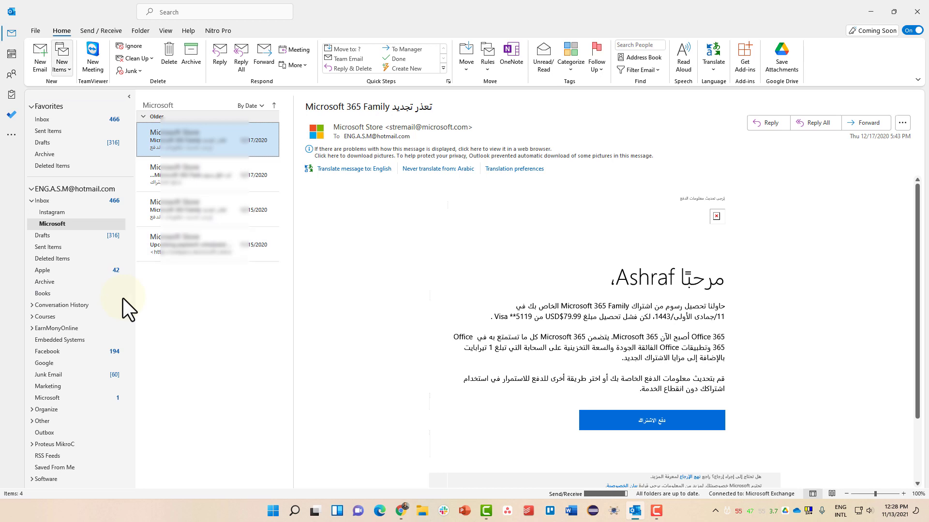
# - Open the Rules and Alerts manager and examine the email rules and the Microsoft Store rule's description
pyautogui.click(487, 68)
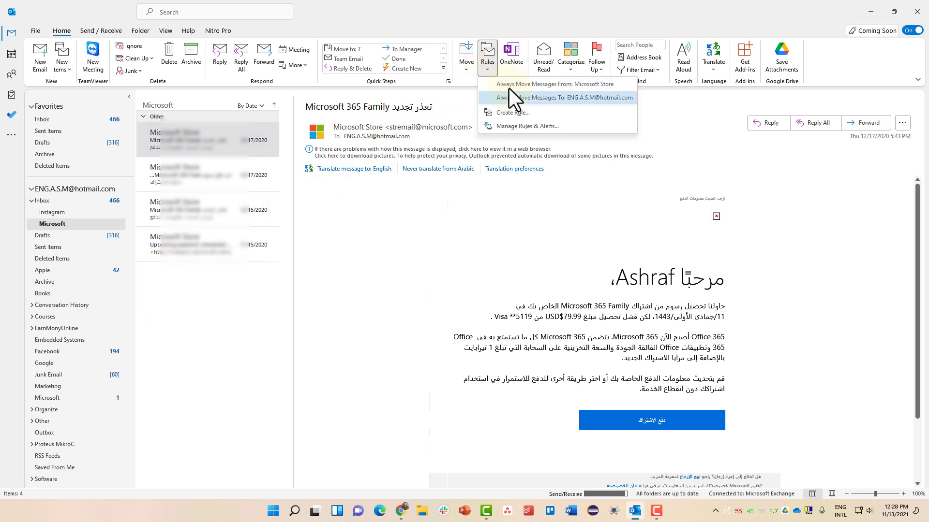
pyautogui.press('Down')
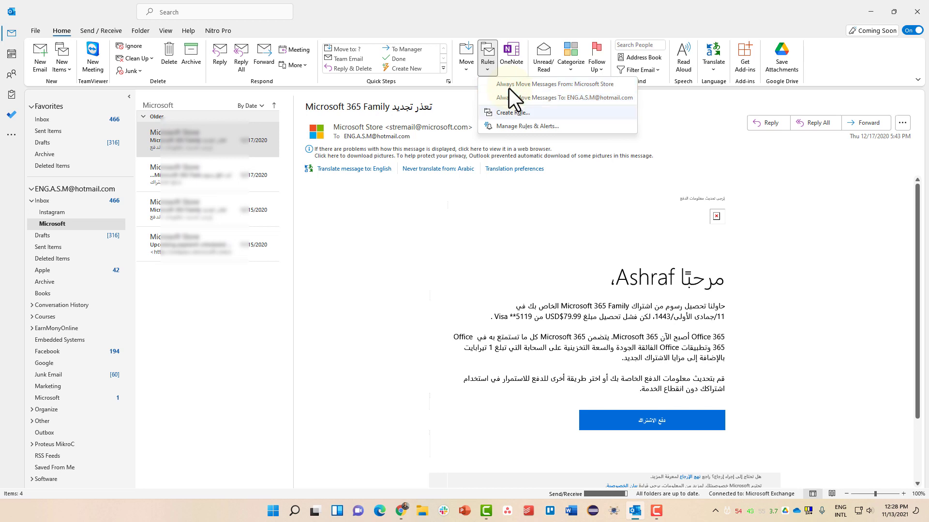
pyautogui.click(518, 126)
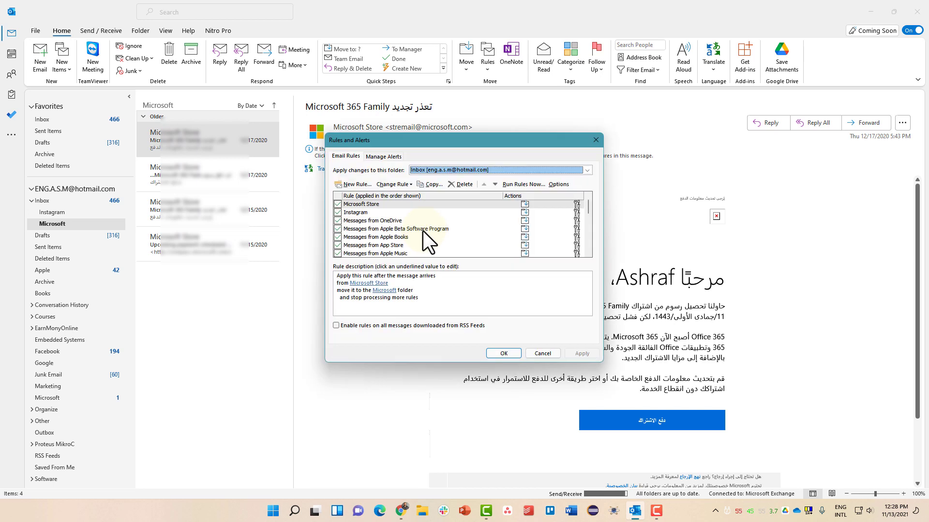
pyautogui.press('F9')
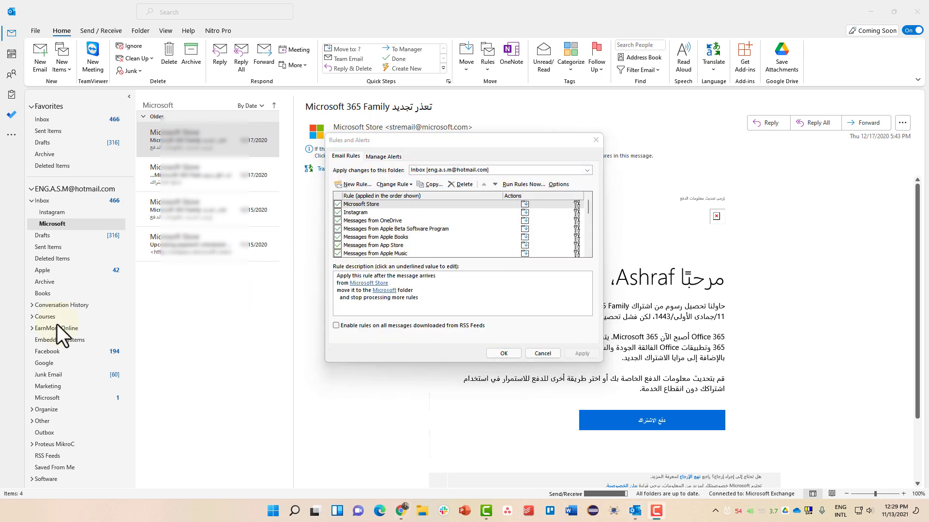
# - Start a new rule to examine the Rules Wizard templates, and close the wizard without creating a rule
pyautogui.click(385, 204)
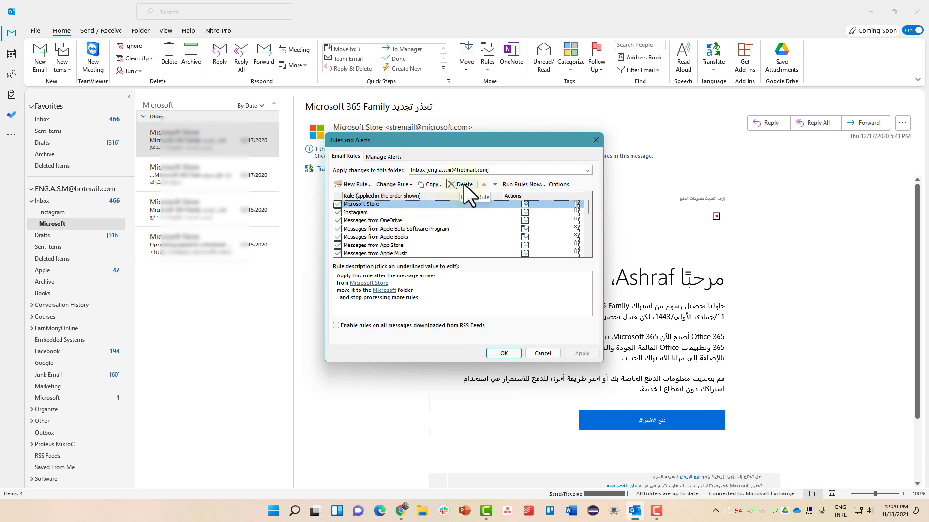
pyautogui.click(357, 184)
pyautogui.press('Tab')
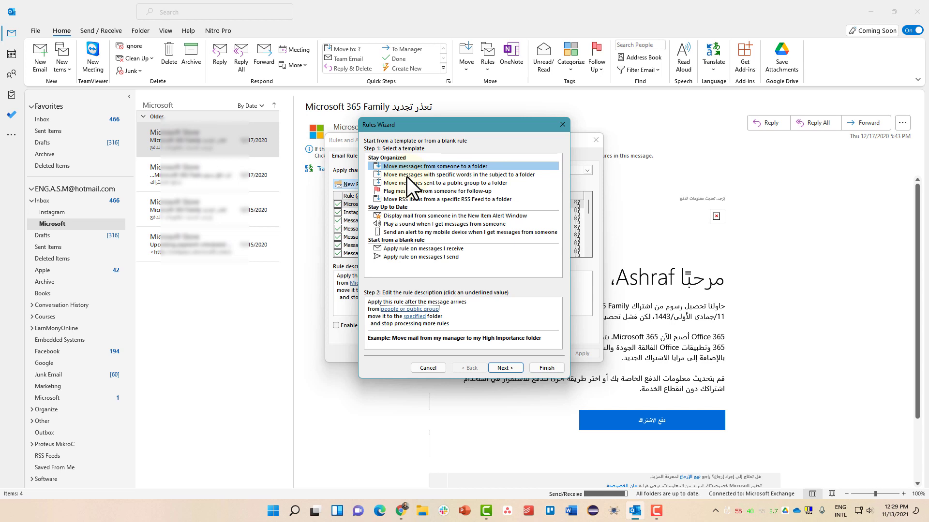
pyautogui.click(557, 125)
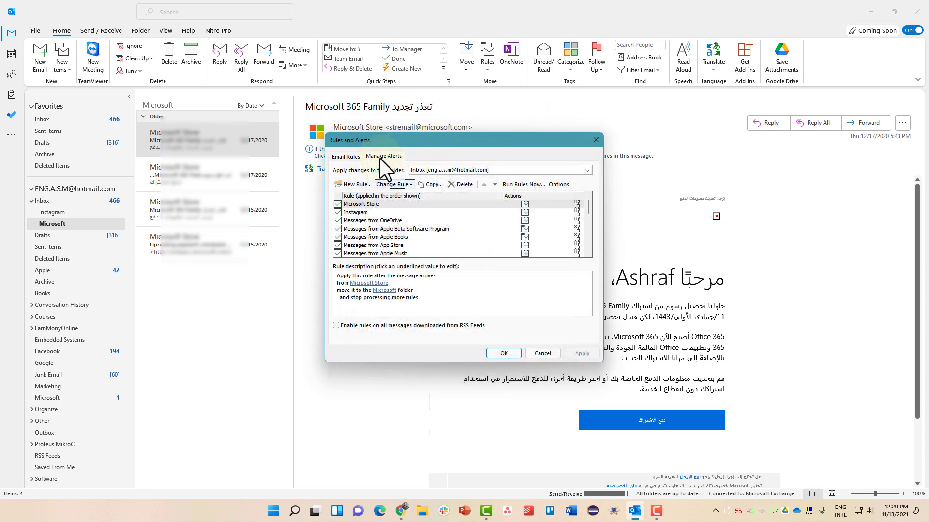
# - Examine the alert sources offered for a new alert, expanding both source groups, and close without creating one
pyautogui.click(382, 156)
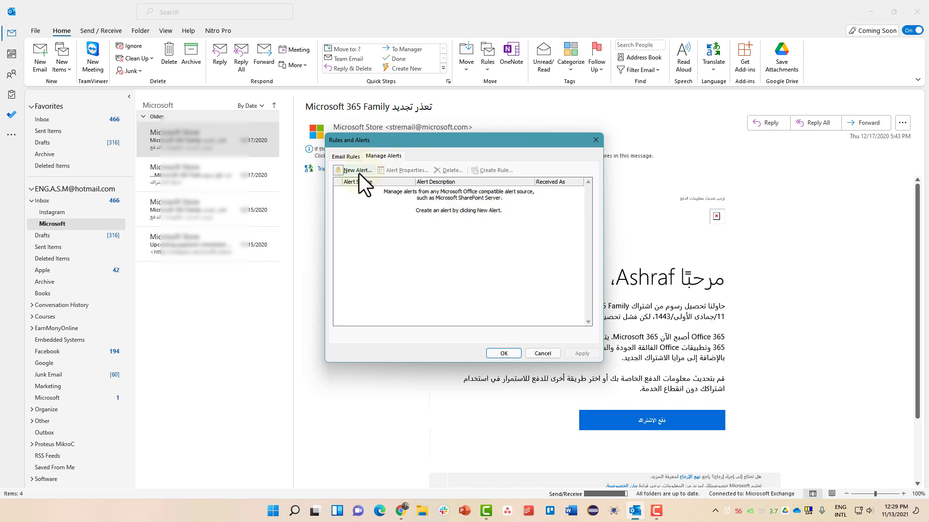
pyautogui.click(359, 170)
pyautogui.click(398, 204)
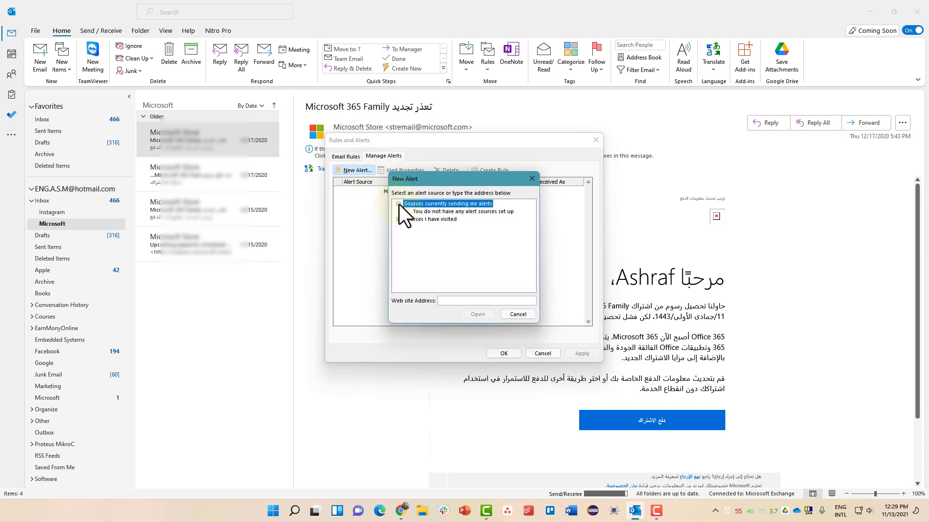
pyautogui.click(399, 219)
pyautogui.click(429, 212)
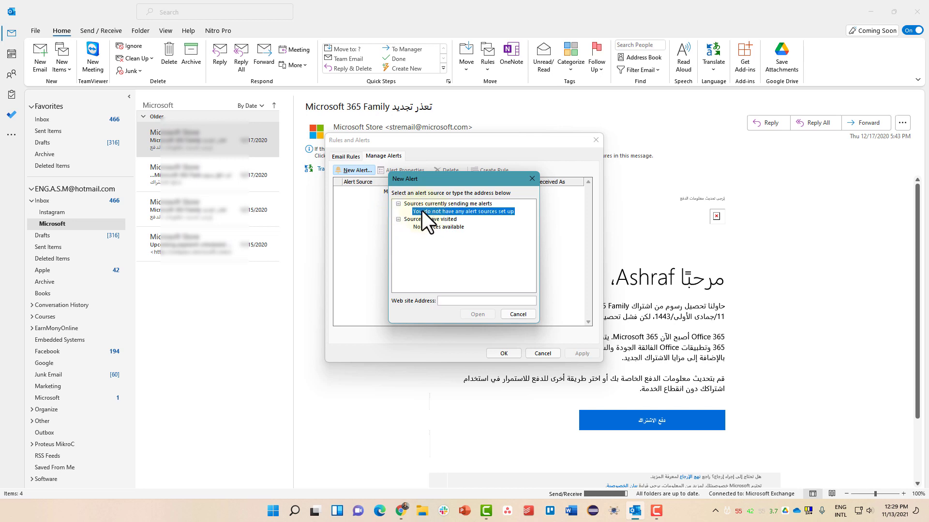
pyautogui.click(532, 179)
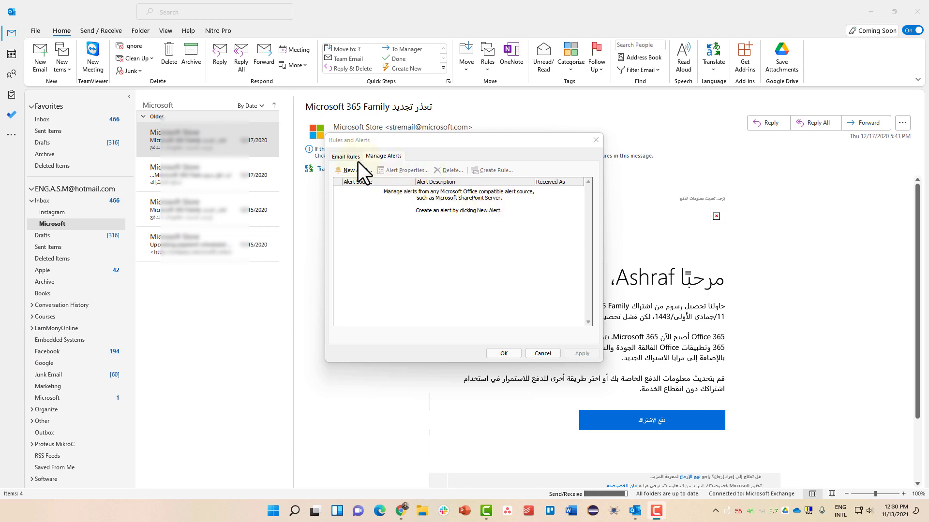
# - Return to the email rules and review the list, selecting each rule from Microsoft Store through Messages from Apple Books
pyautogui.click(346, 157)
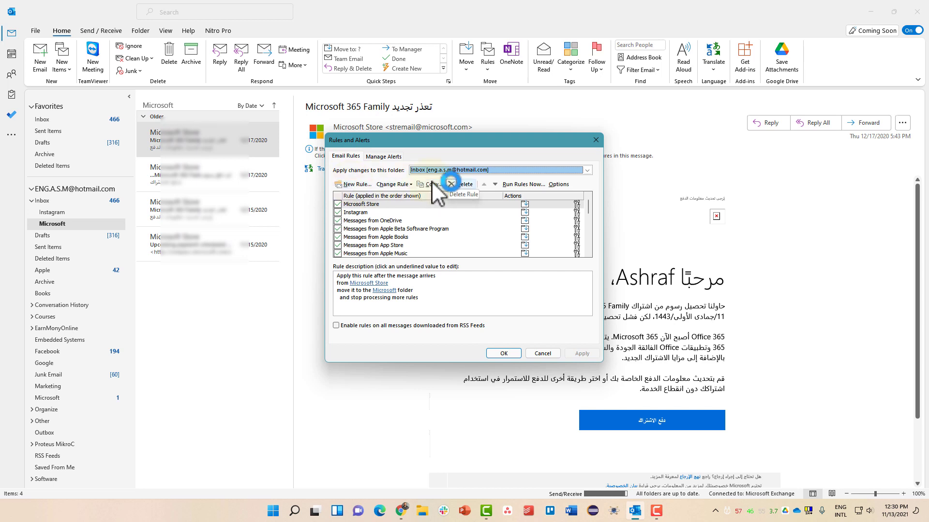
pyautogui.scroll(-7, 416, 223)
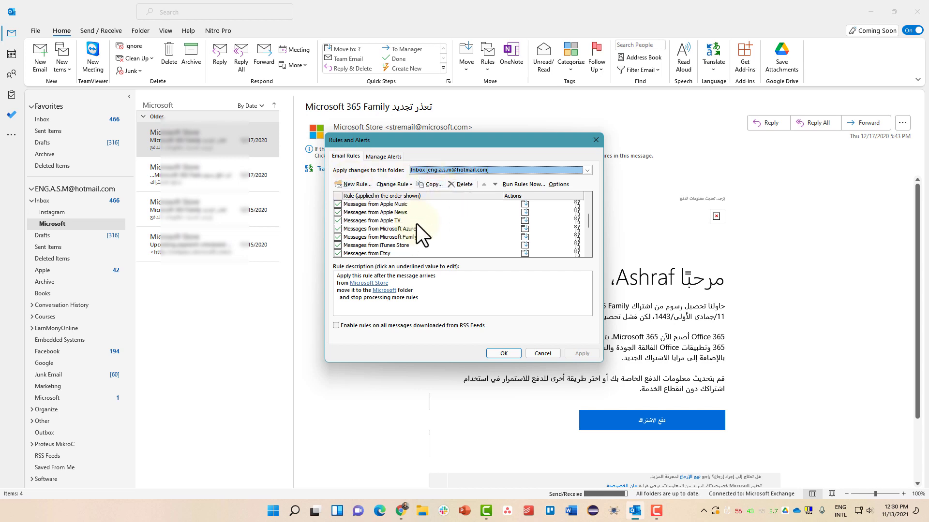
pyautogui.scroll(7, 416, 222)
pyautogui.click(381, 205)
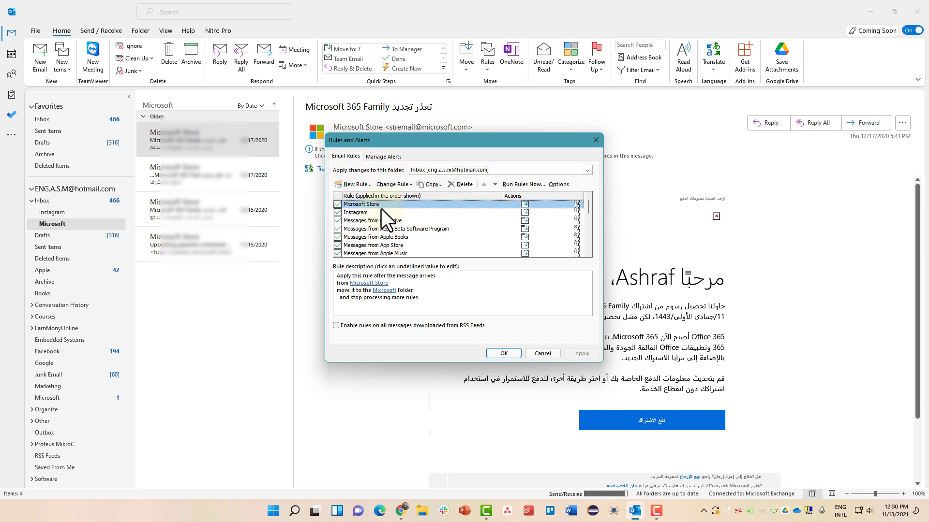
pyautogui.click(376, 212)
pyautogui.click(376, 220)
pyautogui.click(374, 228)
pyautogui.click(373, 236)
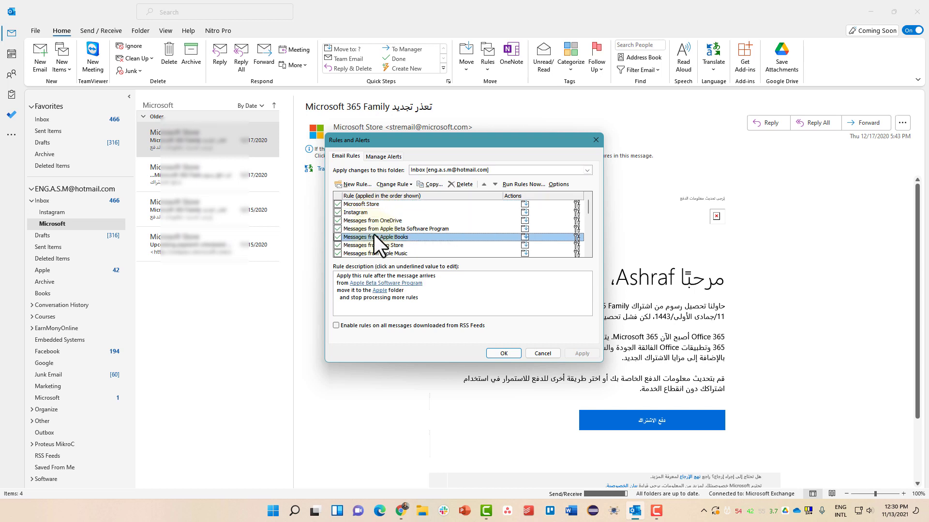
# - Review the descriptions of the Microsoft Store and Messages from App Store rules, and accept the Rules and Alerts dialog
pyautogui.click(340, 204)
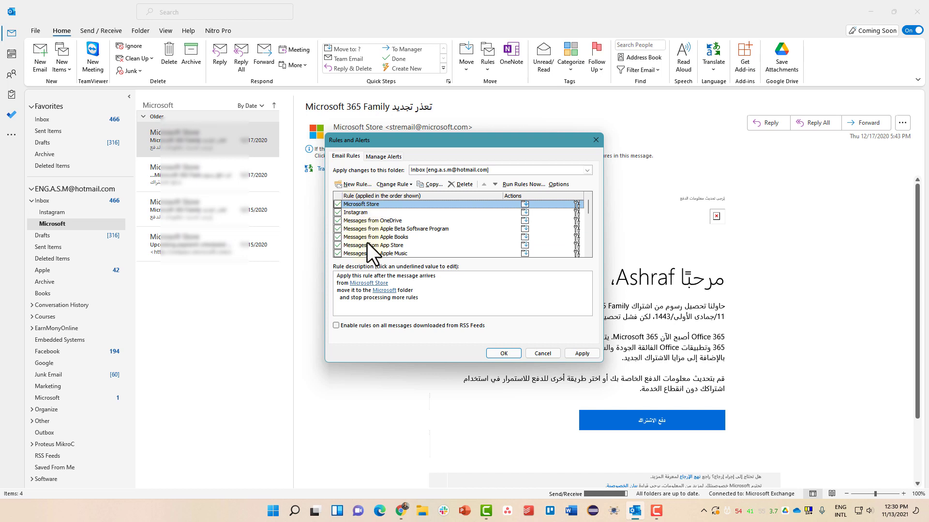
pyautogui.press('Tab')
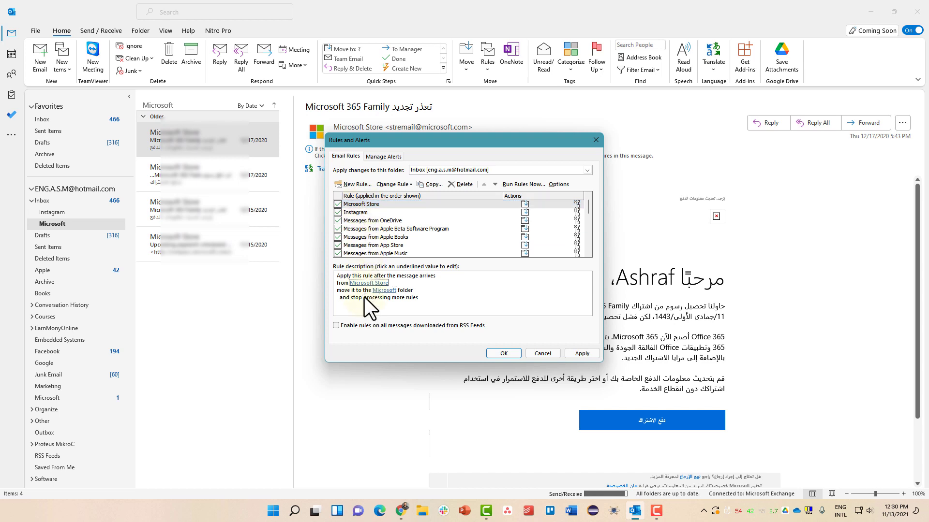
pyautogui.click(361, 247)
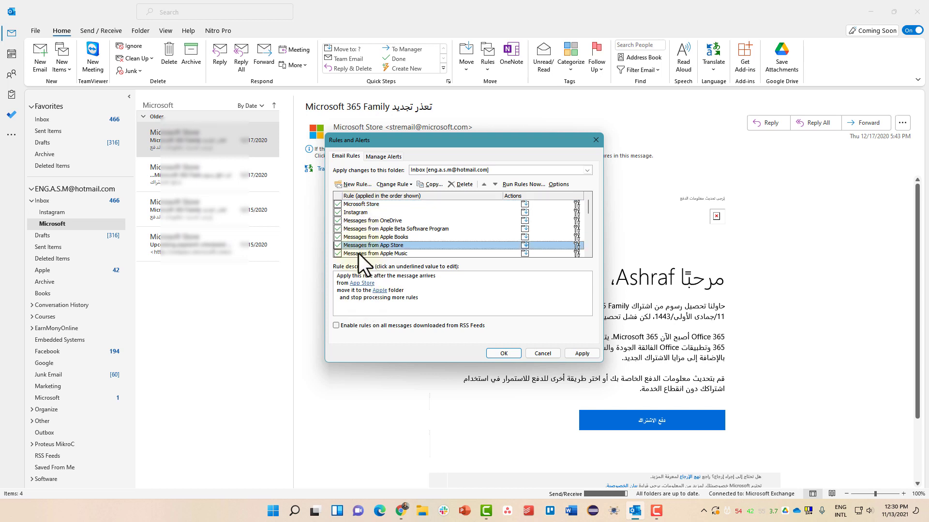
pyautogui.press('Tab')
pyautogui.hotkey('shift', 'Tab')
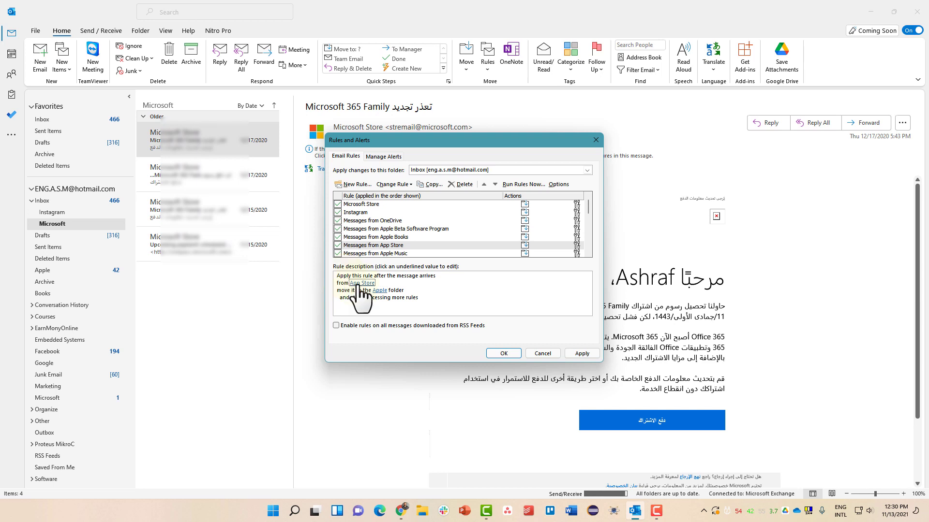
pyautogui.press('Tab')
pyautogui.click(504, 355)
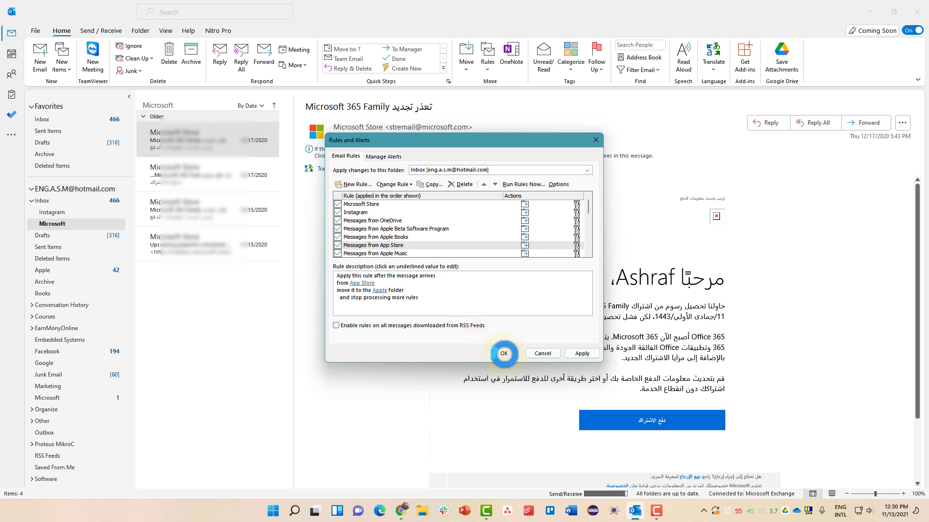